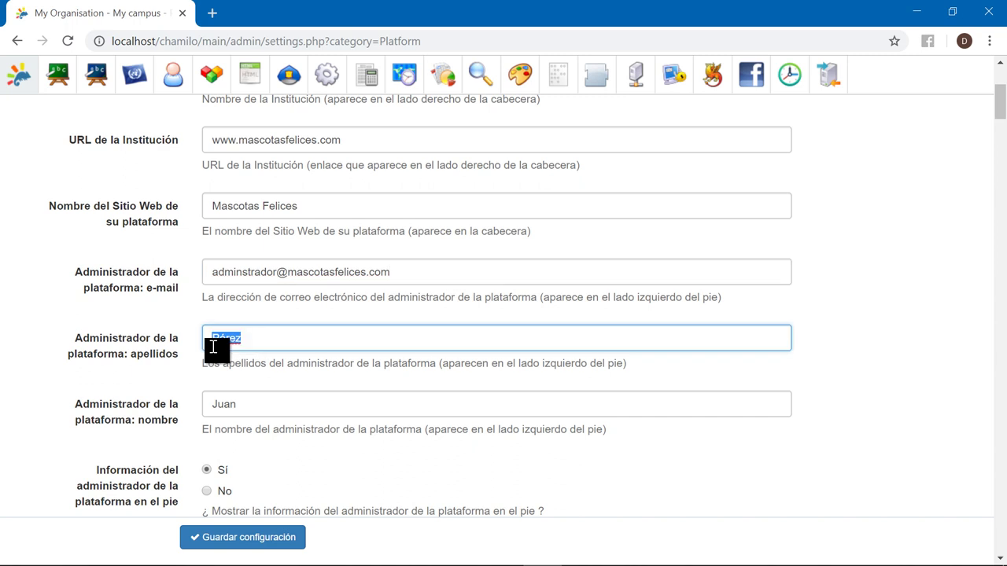
- Replace the administrator's surnames and first name with the new values and save the platform settings
key("BackSpace")
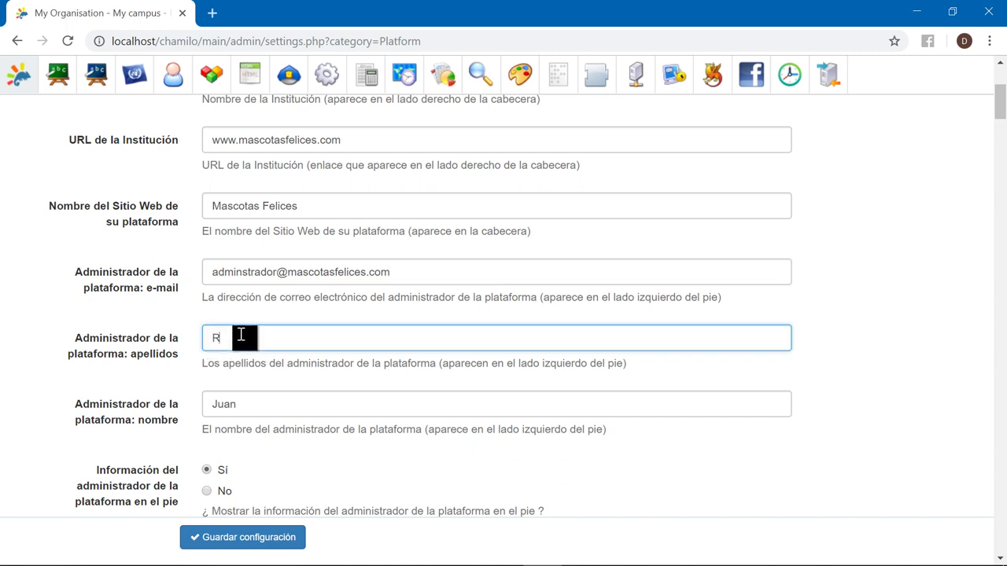
left_click(244, 403)
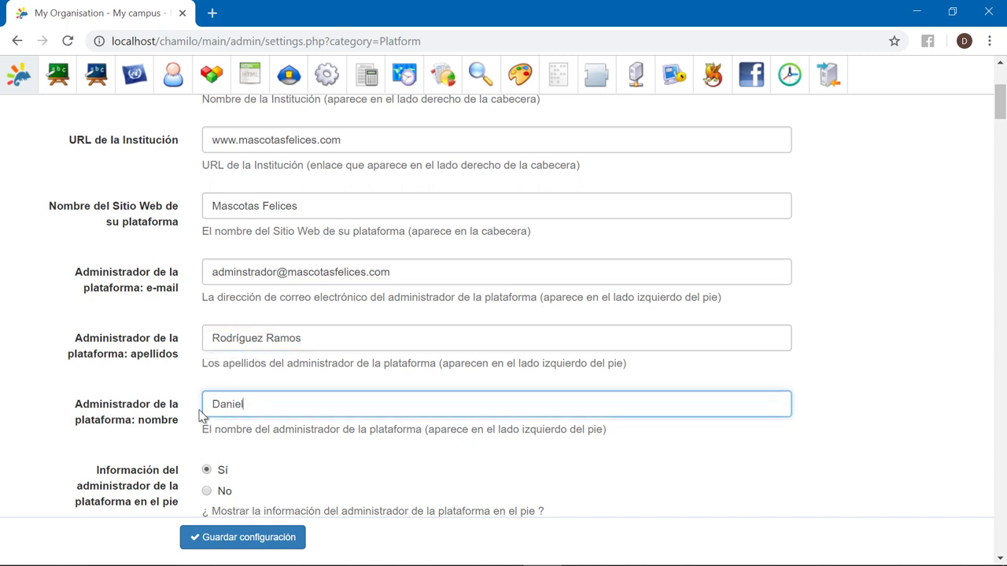
scroll(197, 414, "down", 5)
key("Return")
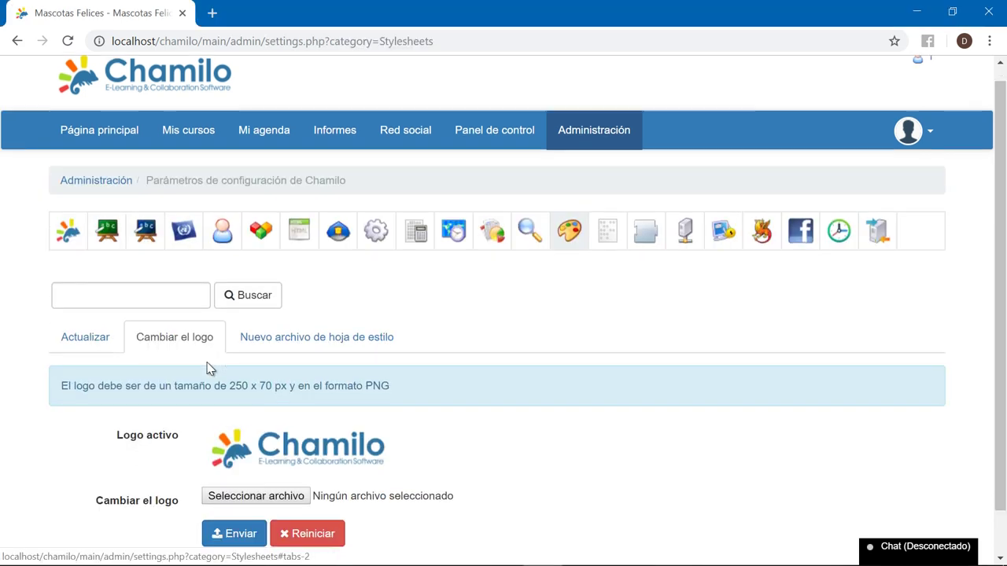
- On the logo-change page, start saving the current 250×70 Chamilo header logo, then cancel
scroll(213, 371, "down", 1)
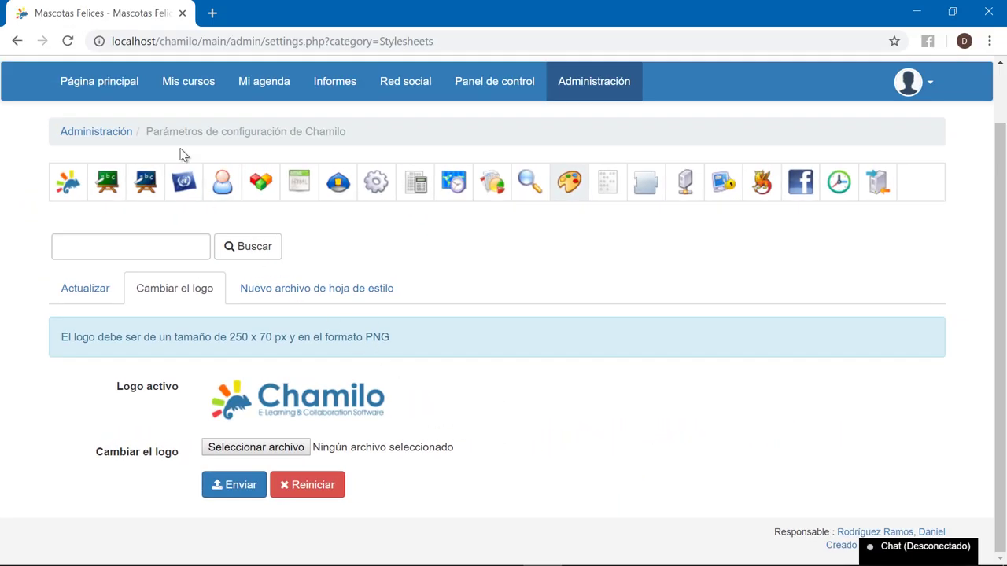
scroll(181, 154, "up", 1)
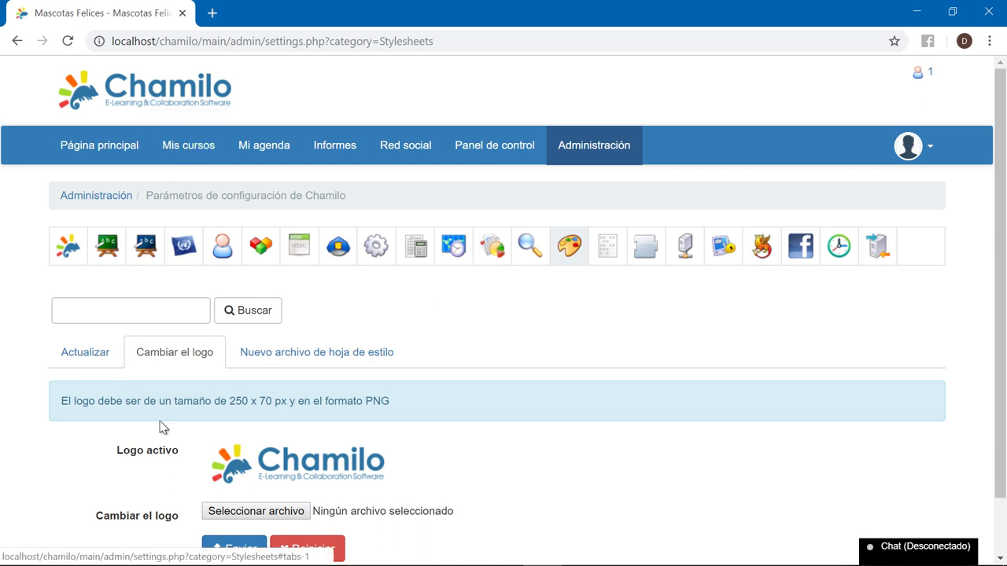
scroll(375, 474, "down", 1)
scroll(375, 474, "up", 1)
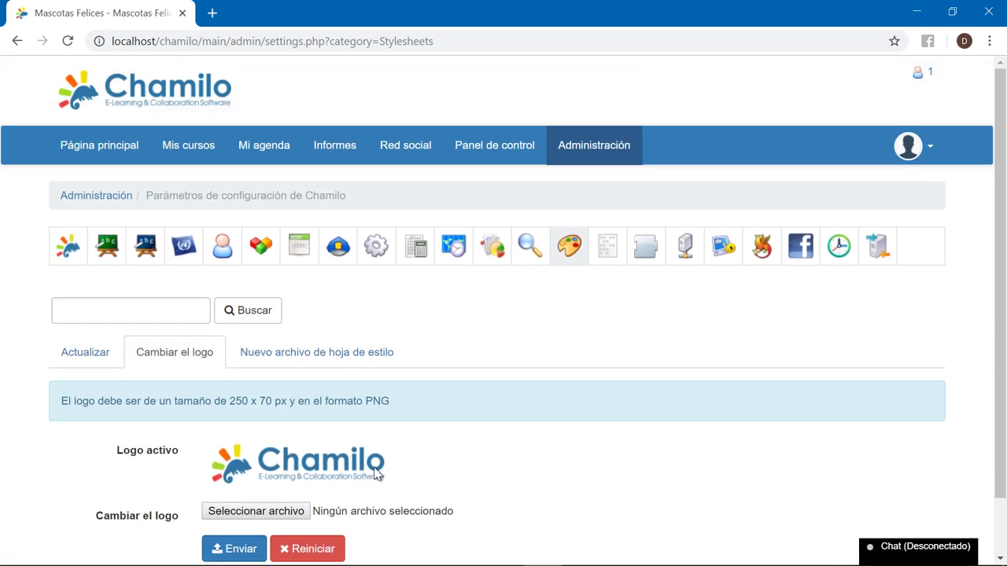
right_click(184, 96)
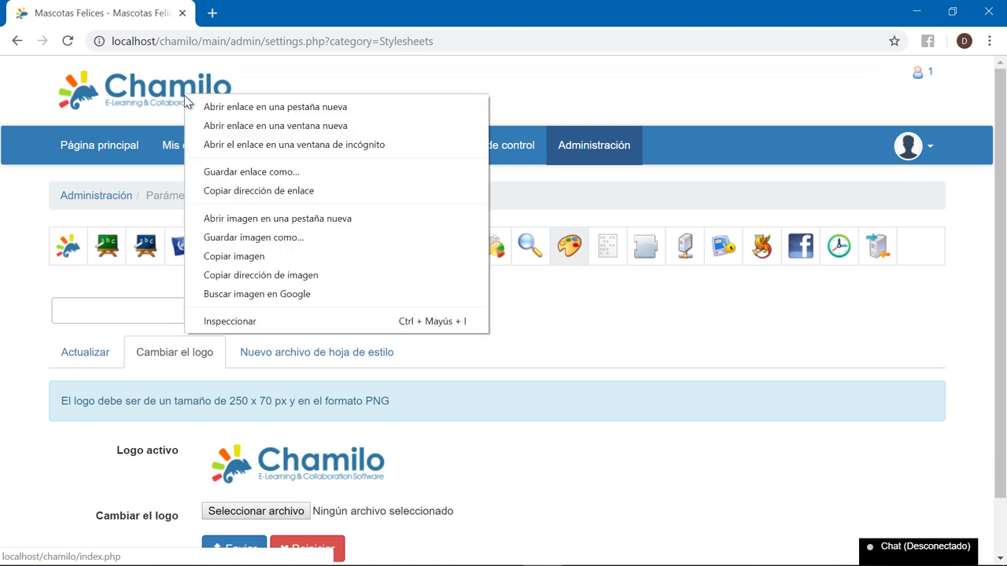
left_click(256, 238)
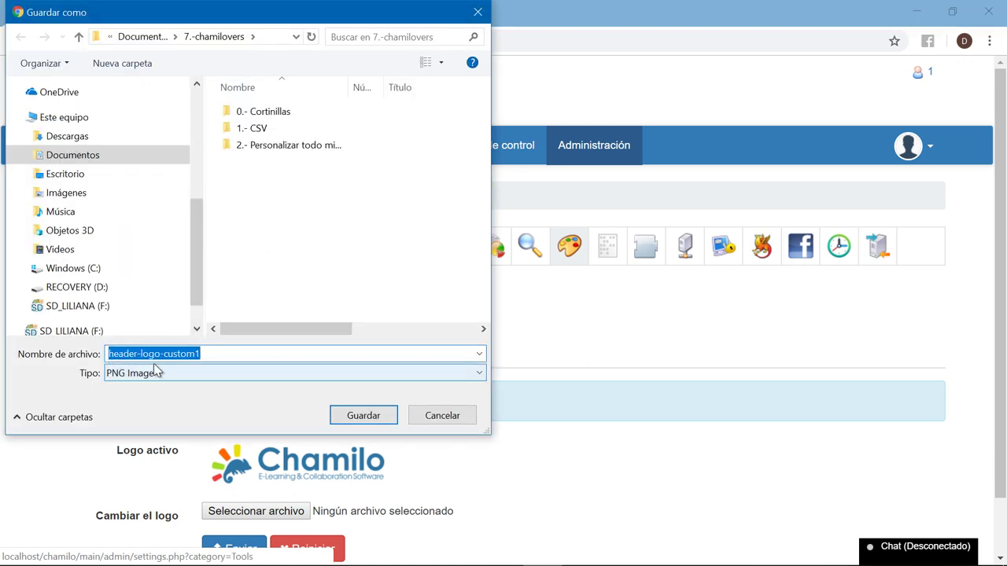
left_click_drag(457, 425, 158, 381)
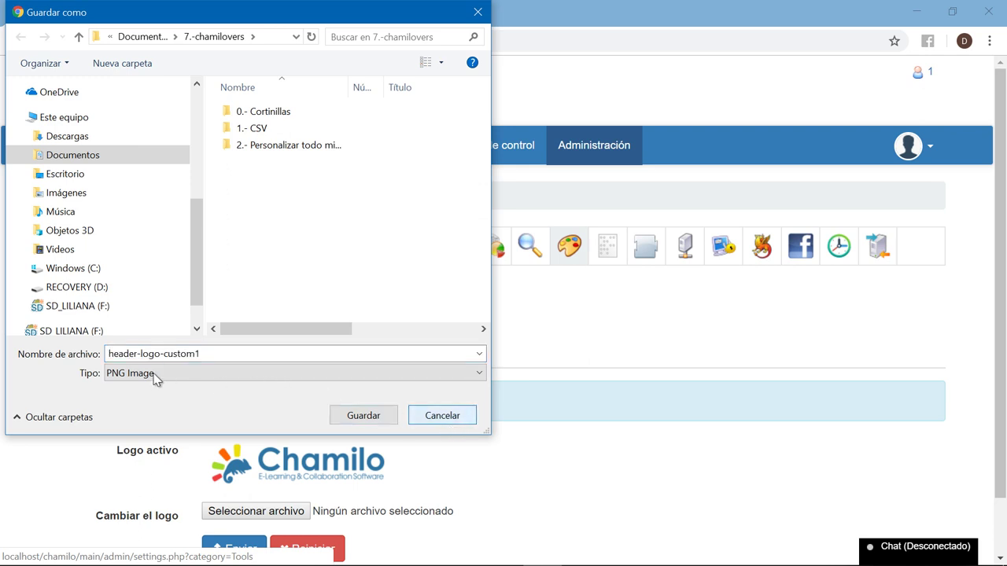
left_click(432, 425)
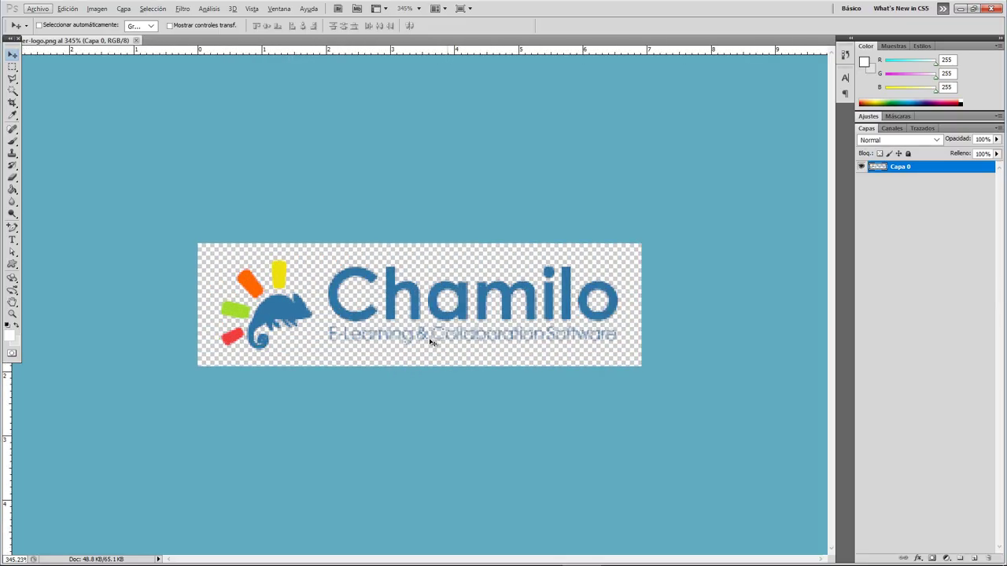
- Clear the old Chamilo logo and add the text 'Mi Mascota'
key("m")
key("ctrl+a")
key("Delete")
key("t")
left_click(295, 285)
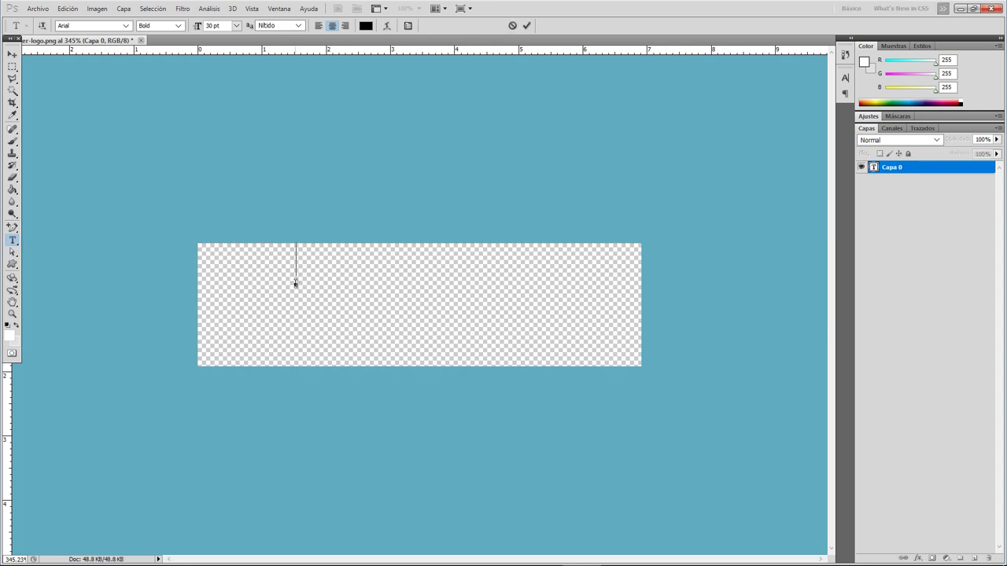
type("Mi Mascota")
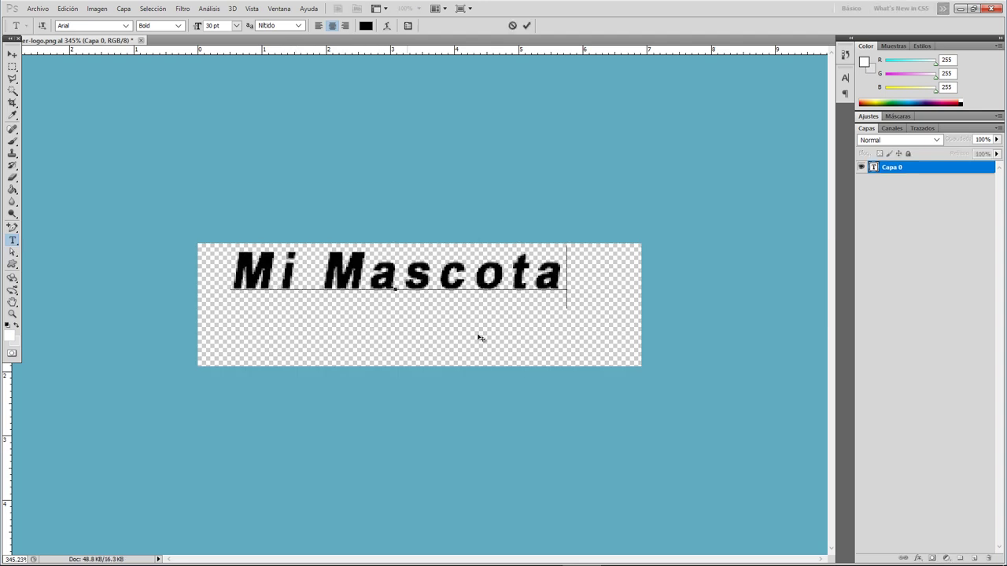
left_click(11, 265)
- Draw a black-filled paw print shape to the left of the text
left_click(224, 26)
left_click(216, 65)
left_click_drag(203, 259, 288, 346)
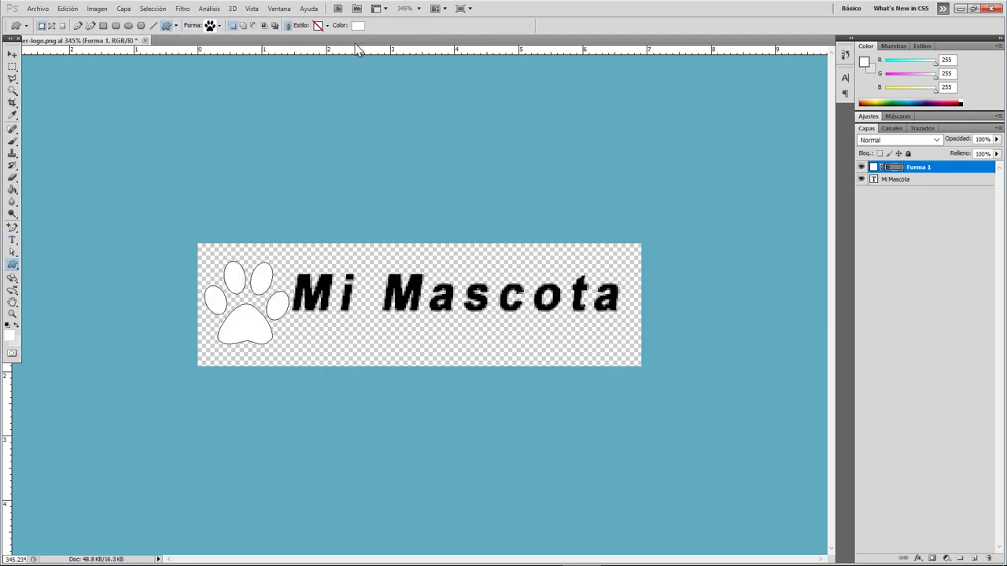
double_click(874, 167)
left_click(330, 116)
- Nudge 'Mi Mascota' up and right, and add 'Mascotas Felices' text below it
left_click(898, 179)
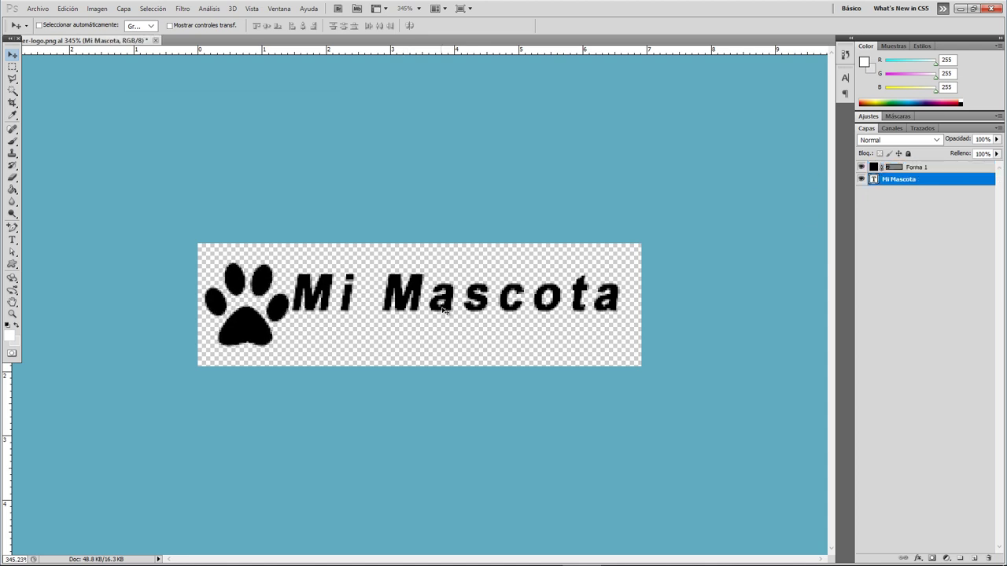
key("v")
key("Right")
key("Right")
key("Right")
key("Up")
key("Up")
left_click(11, 240)
left_click(306, 330)
type("Mascotas Felices")
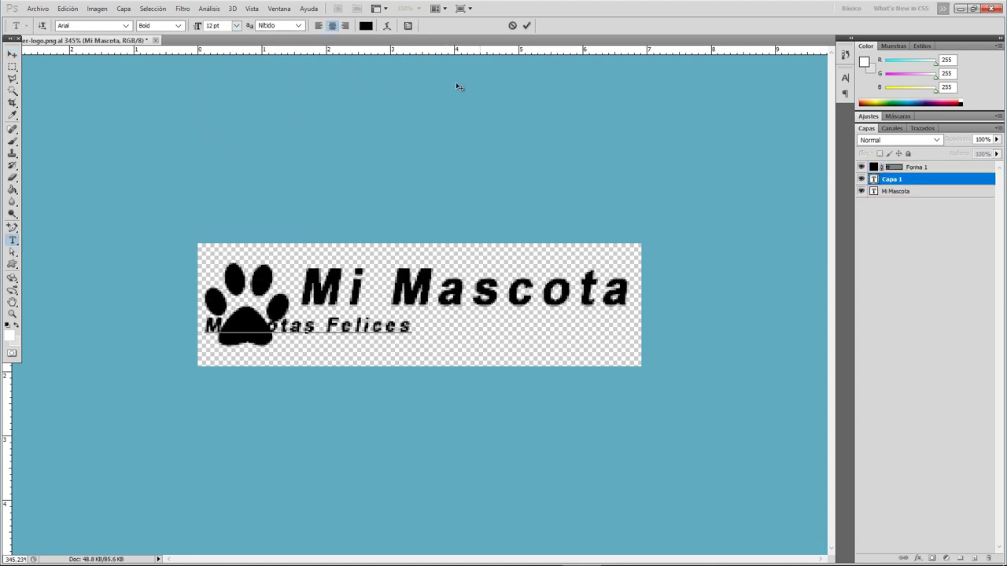
left_click(12, 264)
- Draw a straight line under 'Mi Mascota' and zoom out to view the whole logo
left_click(206, 26)
left_click_drag(293, 315, 634, 315)
left_click(307, 111)
key("Escape")
key("ctrl+minus")
key("ctrl+minus")
key("ctrl+minus")
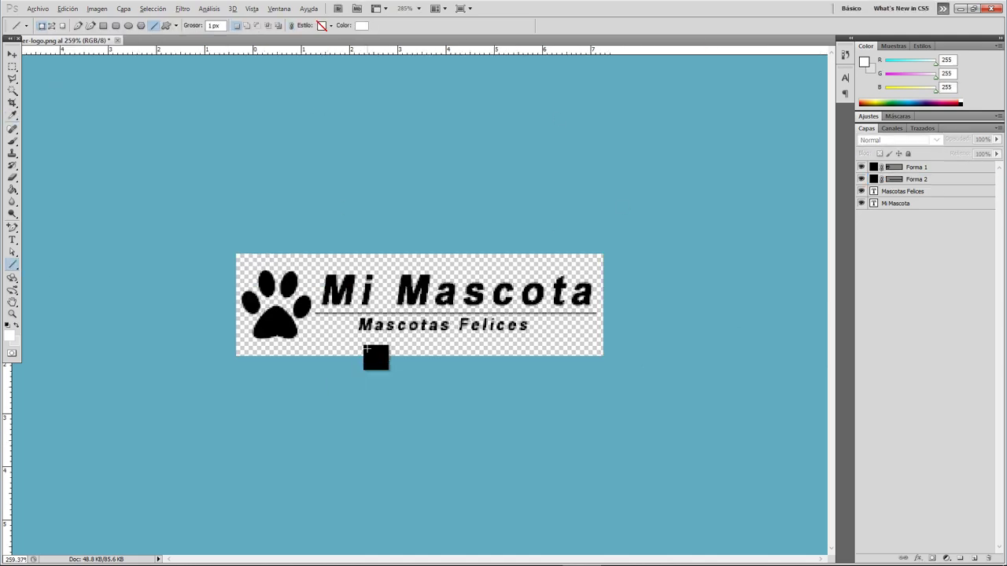
- Save the logo as LogoMascotasFelices in PNG format
left_click(38, 9)
left_click(67, 252)
type("milogo")
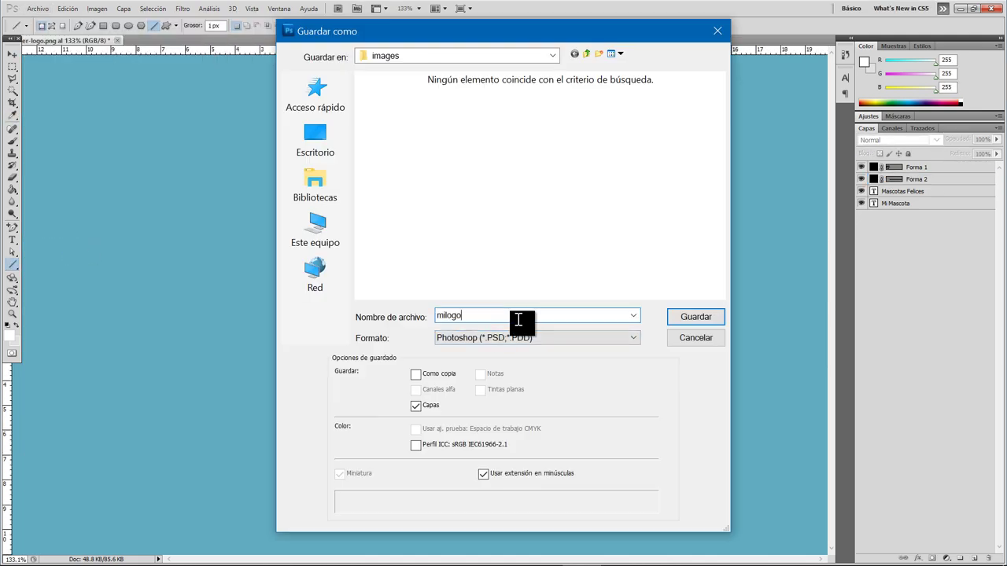
double_click(520, 319)
type("LogoMascotasFelices")
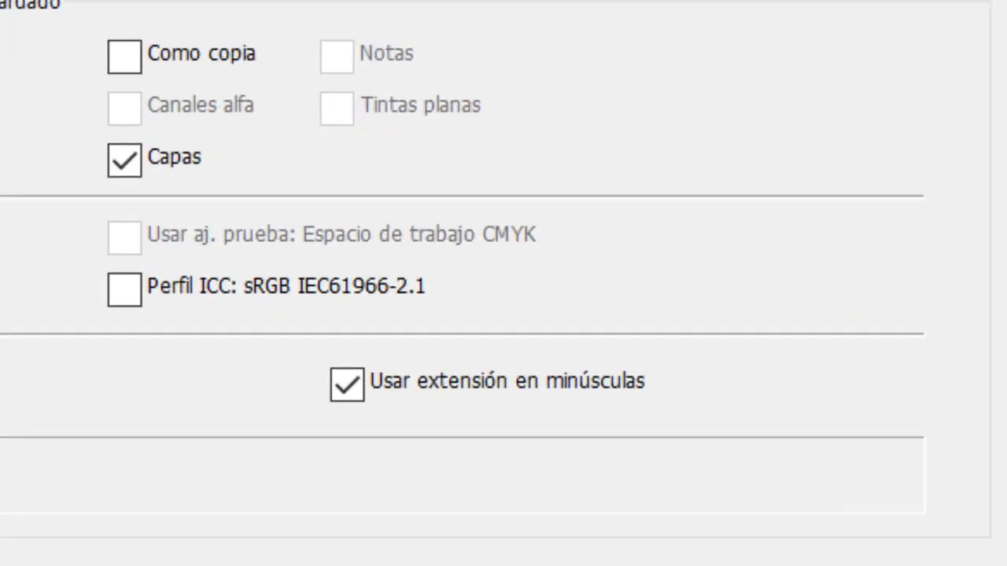
left_click(519, 337)
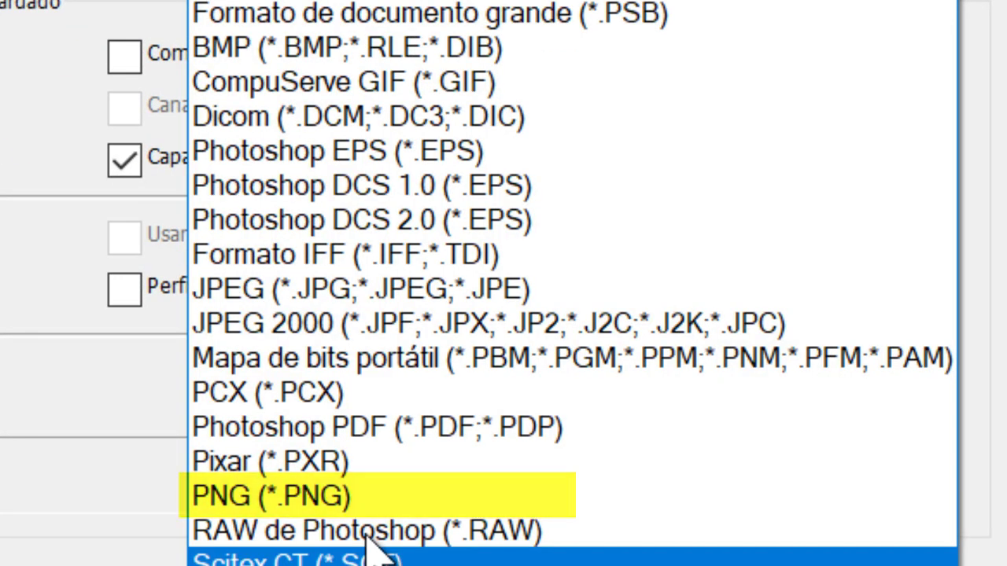
left_click(314, 496)
left_click(695, 317)
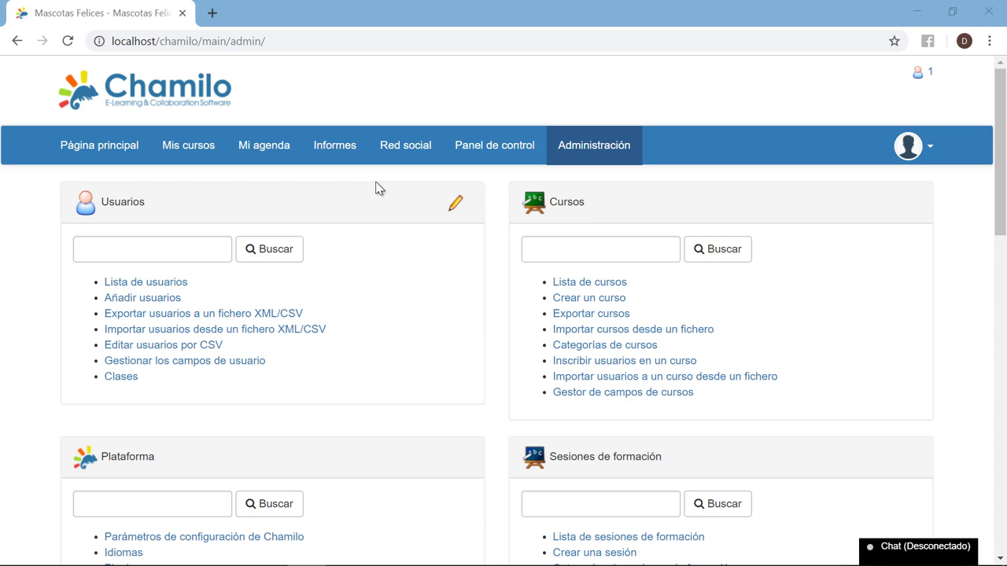
- Go to the Chamilo stylesheet settings and show the logo change options
scroll(376, 188, "down", 3)
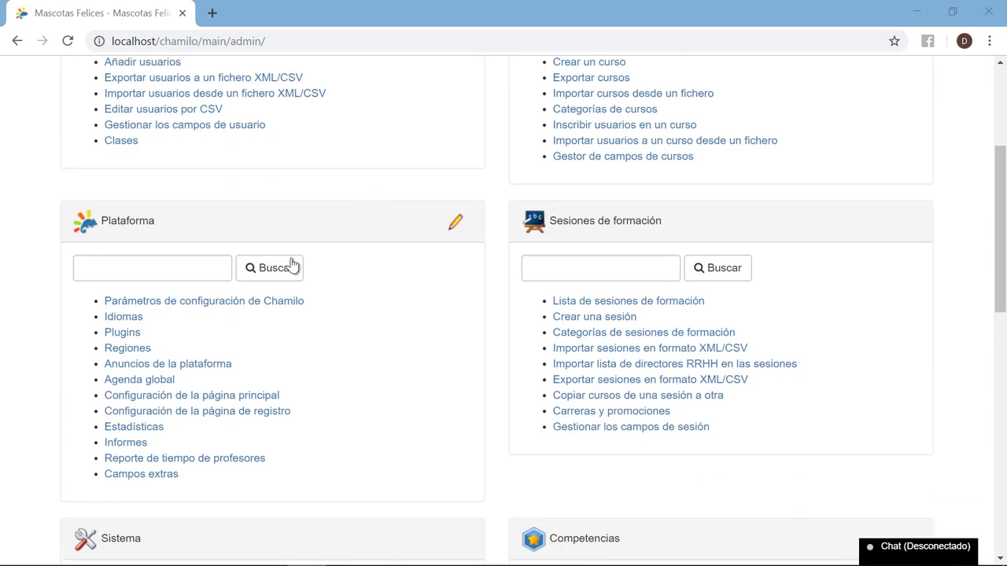
left_click(248, 306)
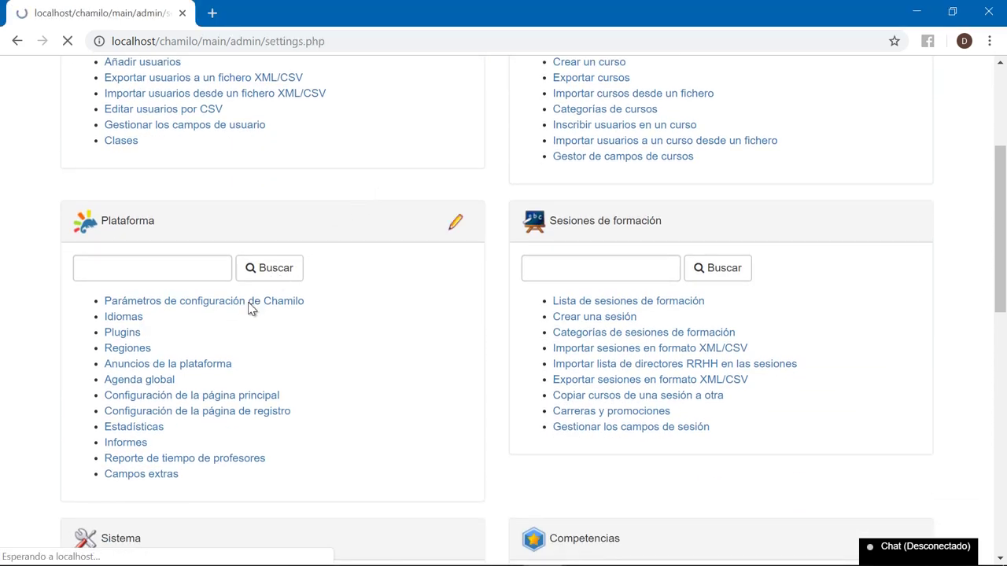
scroll(249, 307, "down", 1)
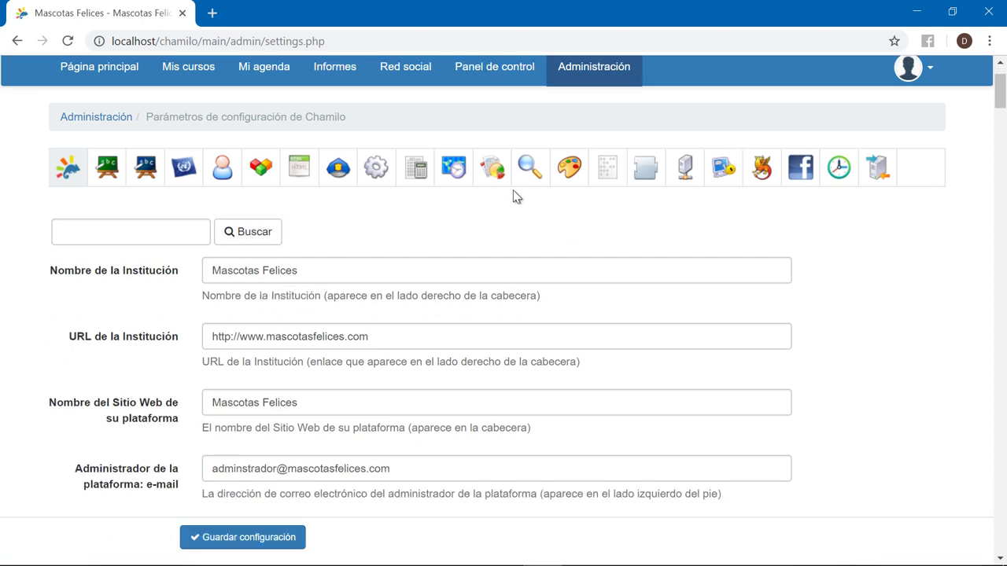
left_click(569, 181)
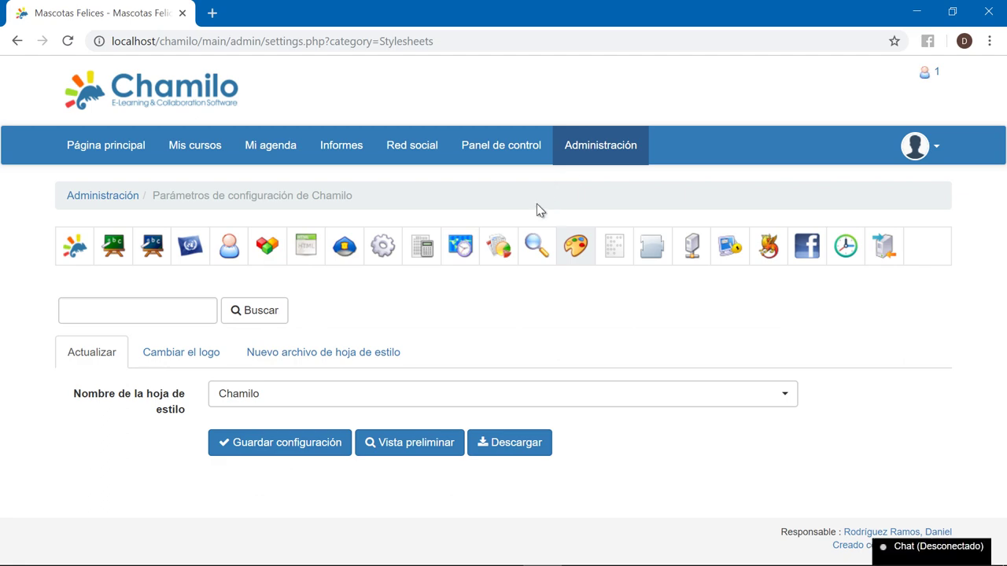
left_click(206, 363)
- Upload LogoMascotasFelices as the new campus header logo
scroll(208, 370, "down", 1)
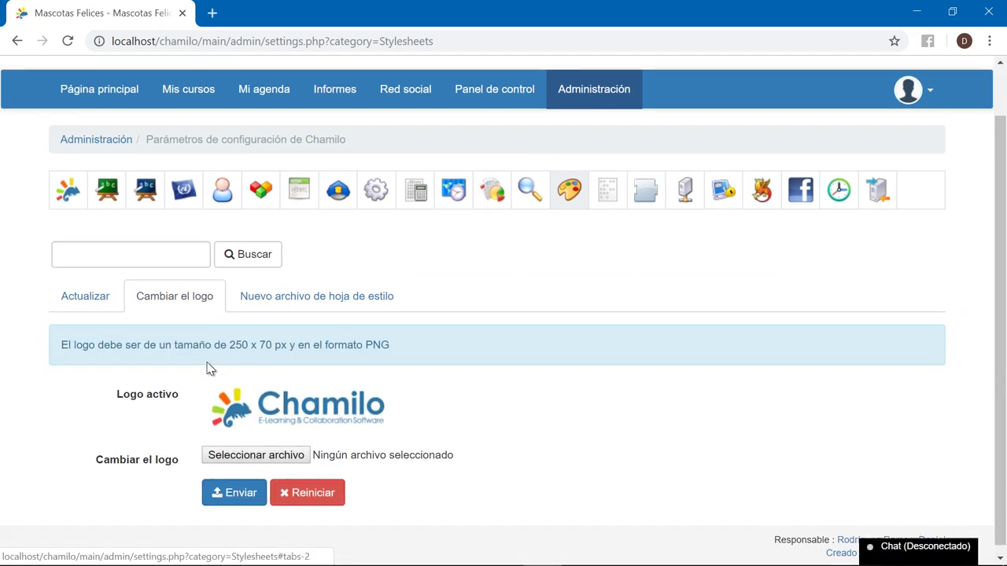
scroll(212, 370, "up", 1)
scroll(485, 276, "down", 1)
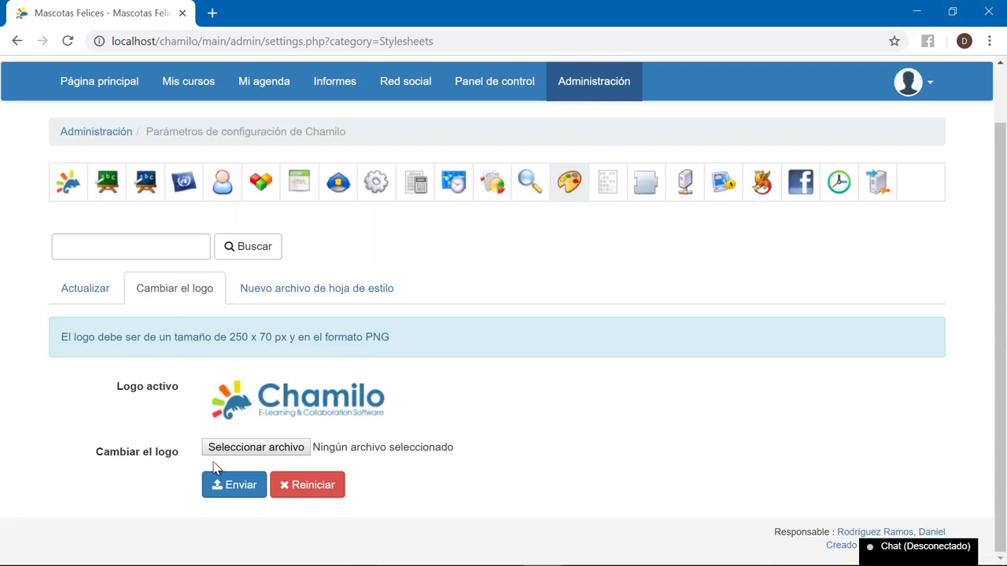
left_click(248, 447)
left_click(235, 251)
left_click(364, 415)
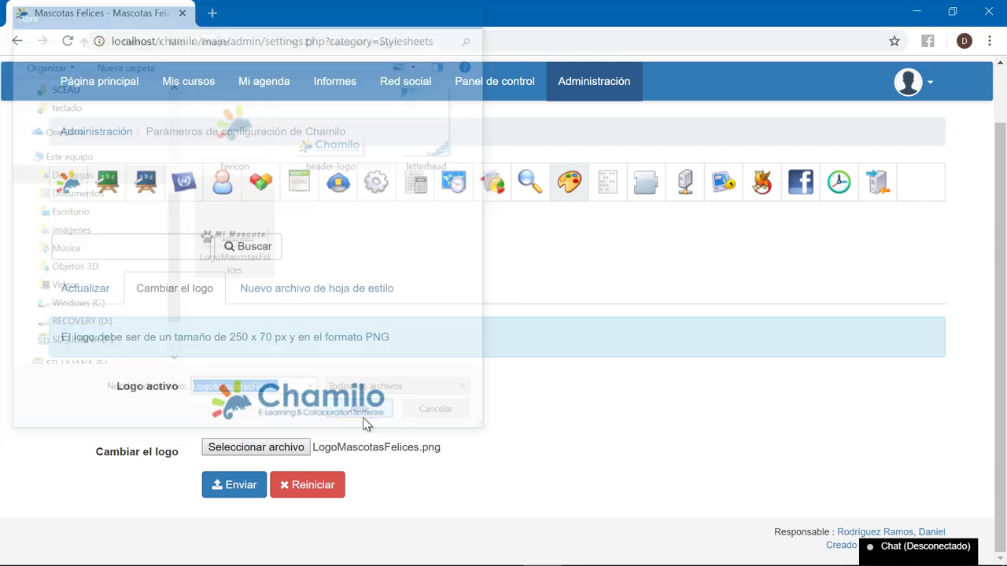
left_click(237, 493)
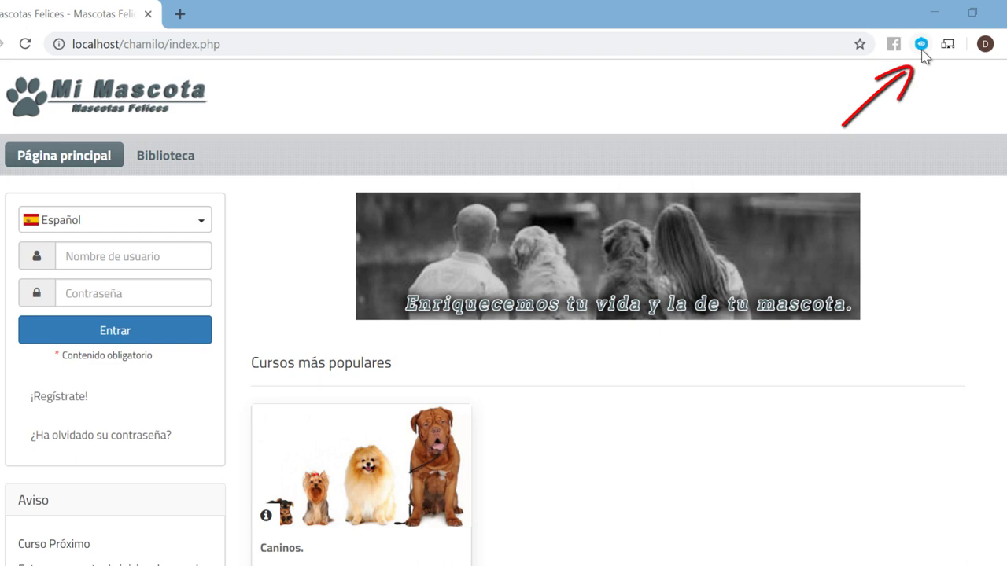
- Inspect the Red social link, select its text colour hex 53676C, then open the chamilo folder
left_click(922, 48)
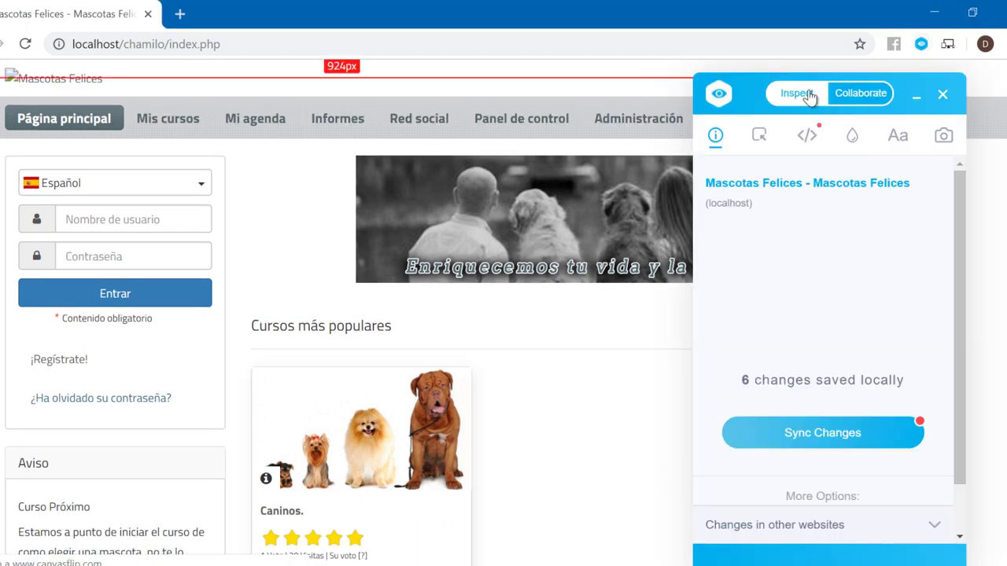
left_click(412, 126)
scroll(765, 383, "down", 2)
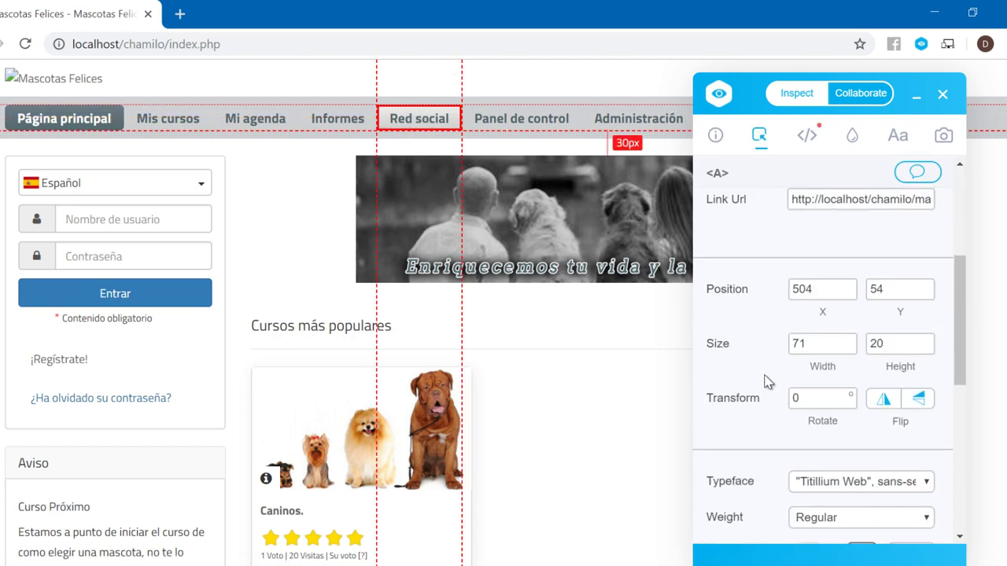
scroll(765, 382, "down", 2)
left_click(861, 390)
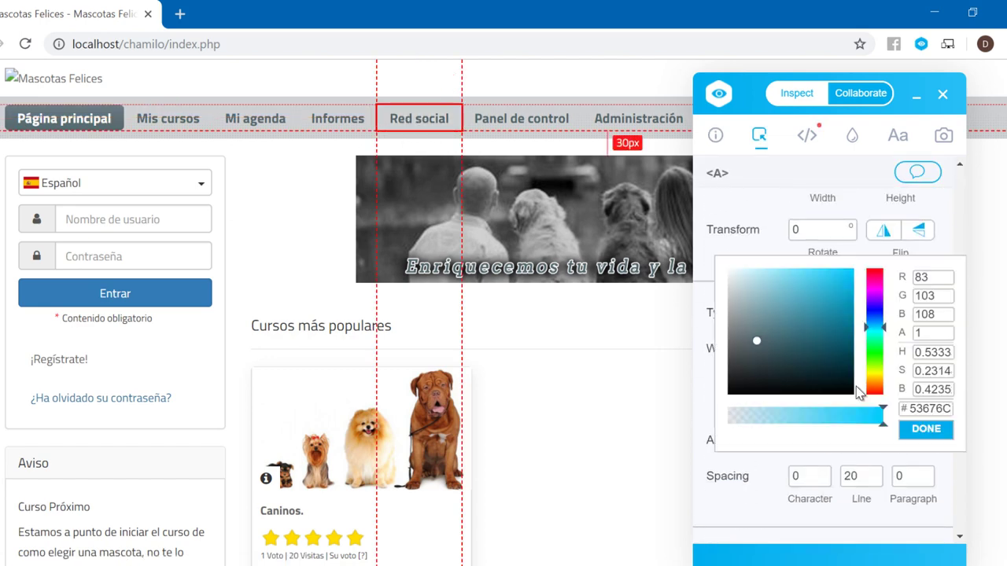
double_click(931, 409)
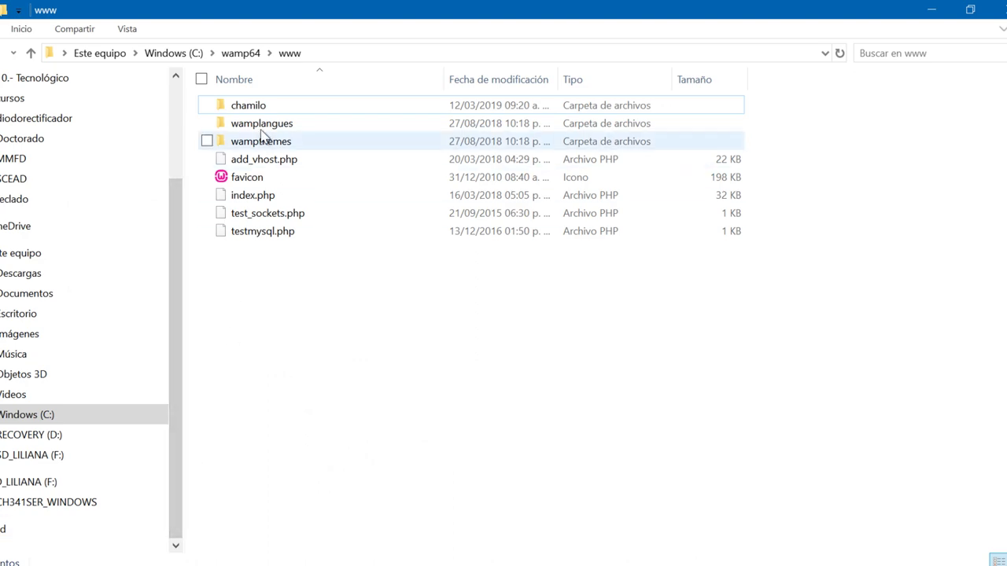
double_click(264, 107)
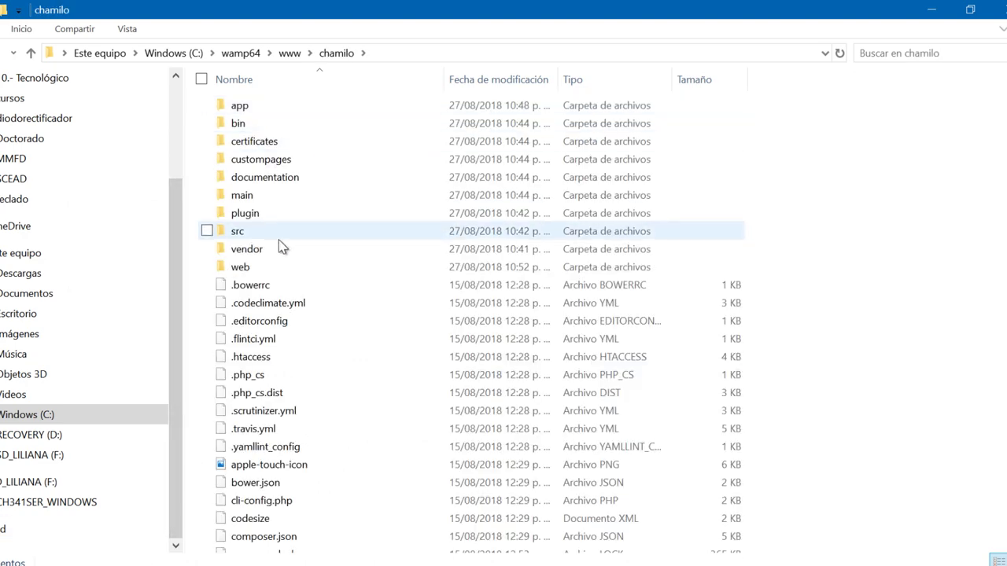
- Find and select the favicon file in the chamilo folder, then minimize File Explorer
scroll(281, 247, "down", 5)
left_click(243, 346)
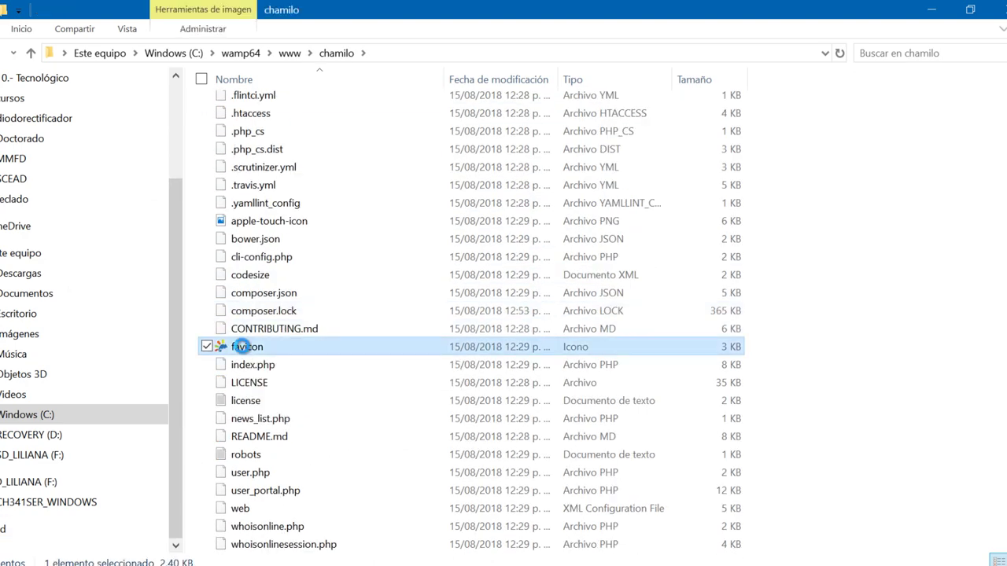
right_click(242, 347)
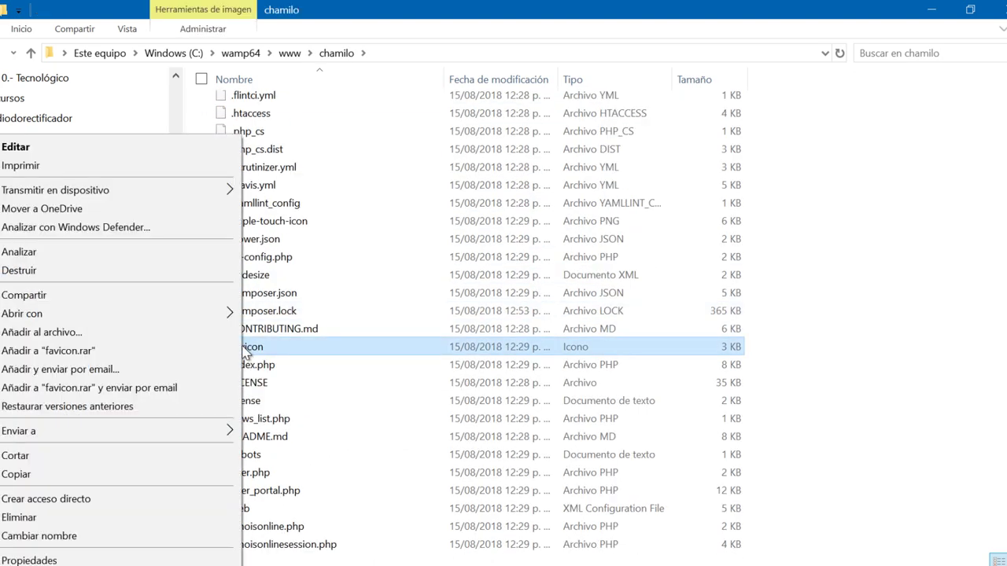
left_click(325, 346)
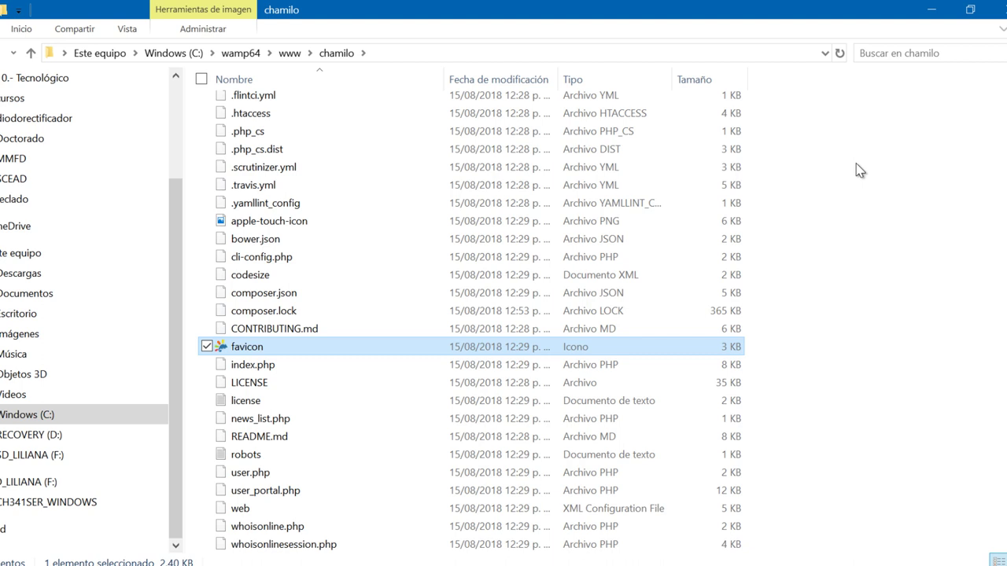
left_click(932, 9)
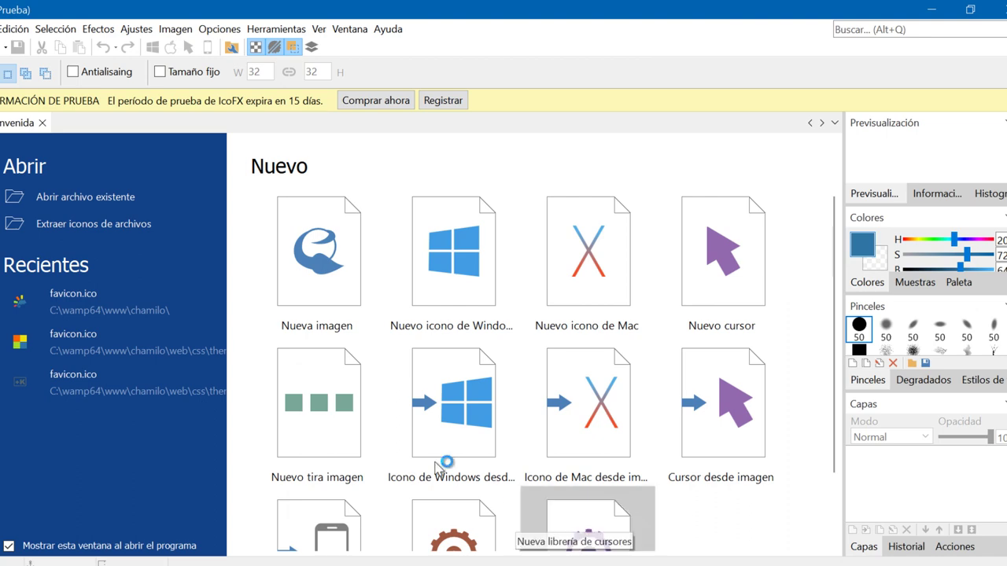
left_click(113, 197)
- Open favicon.ico in IcoFX and erase its whole canvas, ready to paint with the brush
double_click(219, 161)
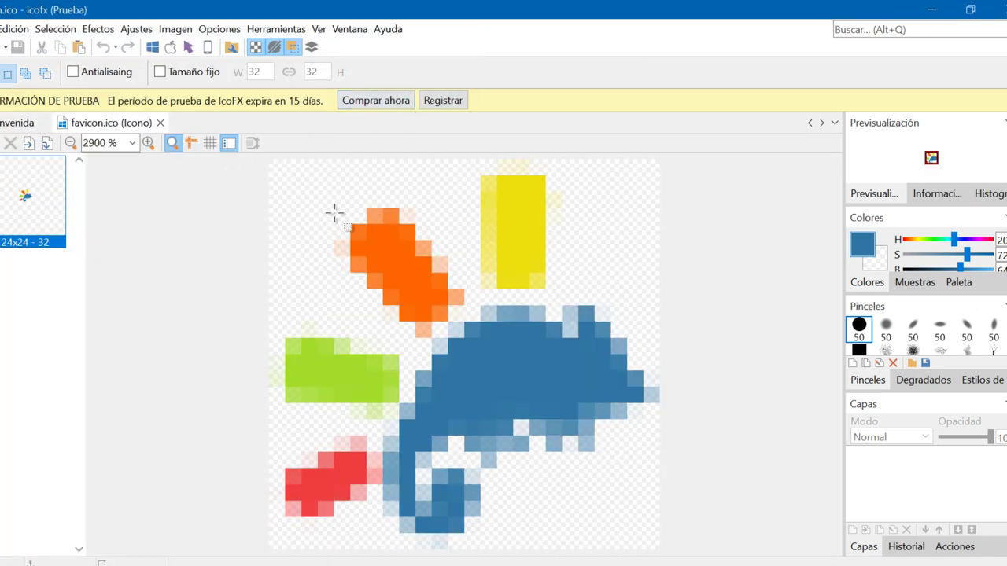
left_click_drag(283, 174, 667, 543)
key("Delete")
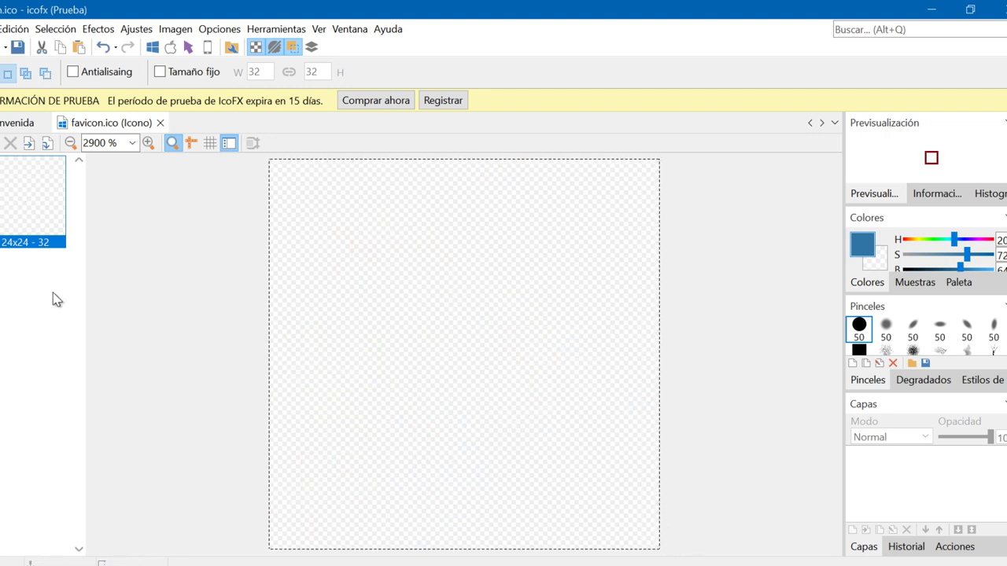
key("b")
left_click(862, 244)
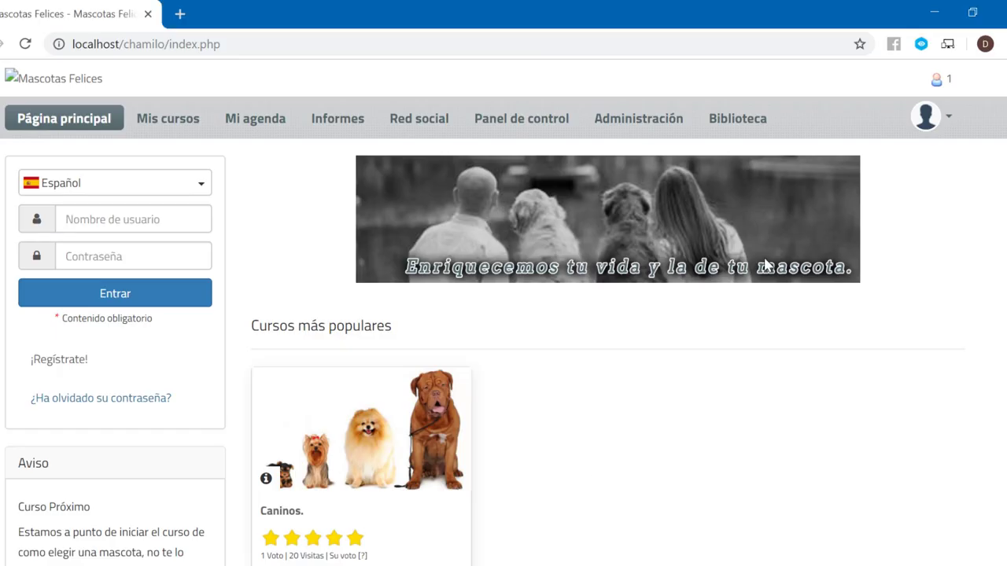
- Recheck the Red social colour in the inspector and set the brush to RGB 83, 103, 108
left_click(921, 44)
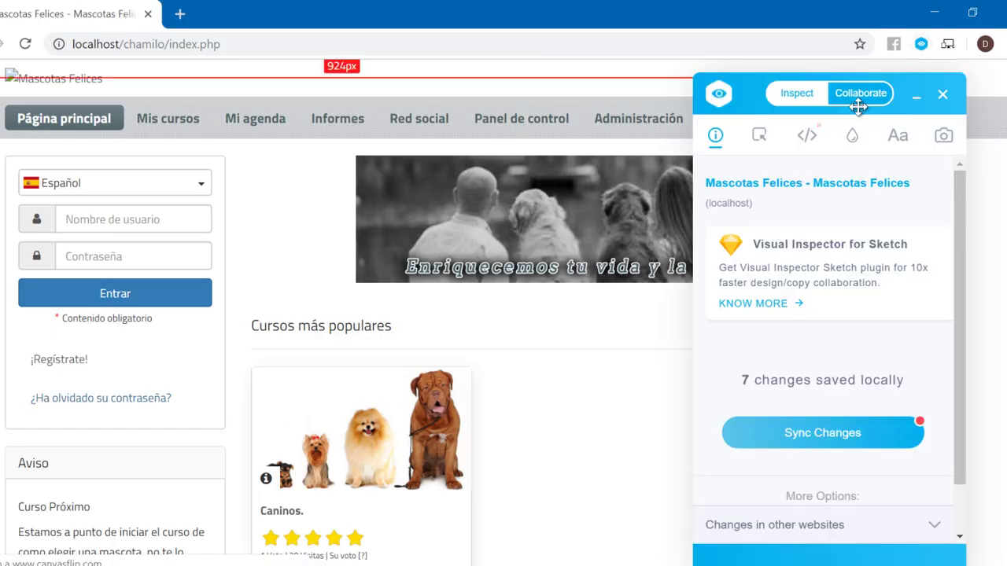
left_click(404, 121)
left_click(865, 466)
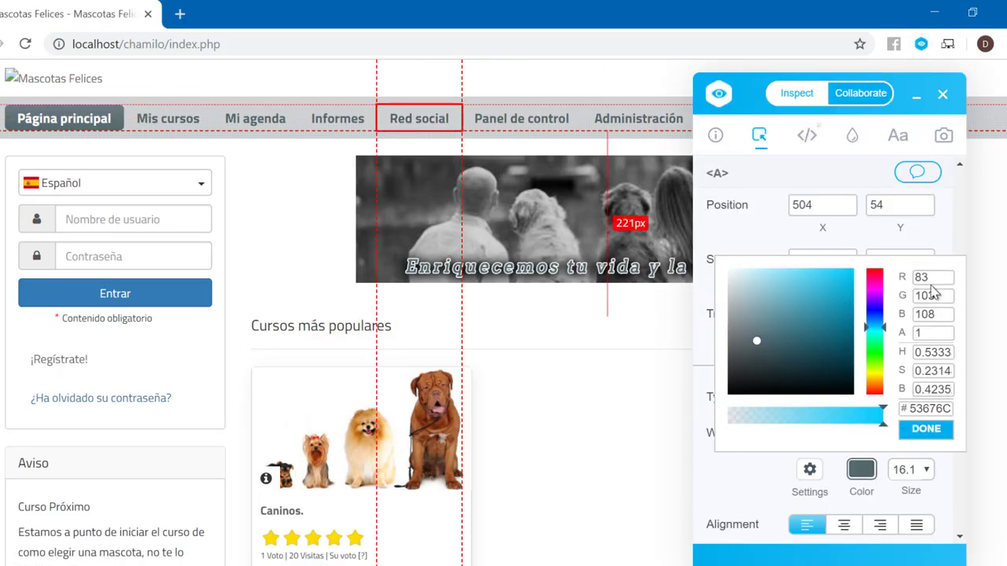
left_click(943, 94)
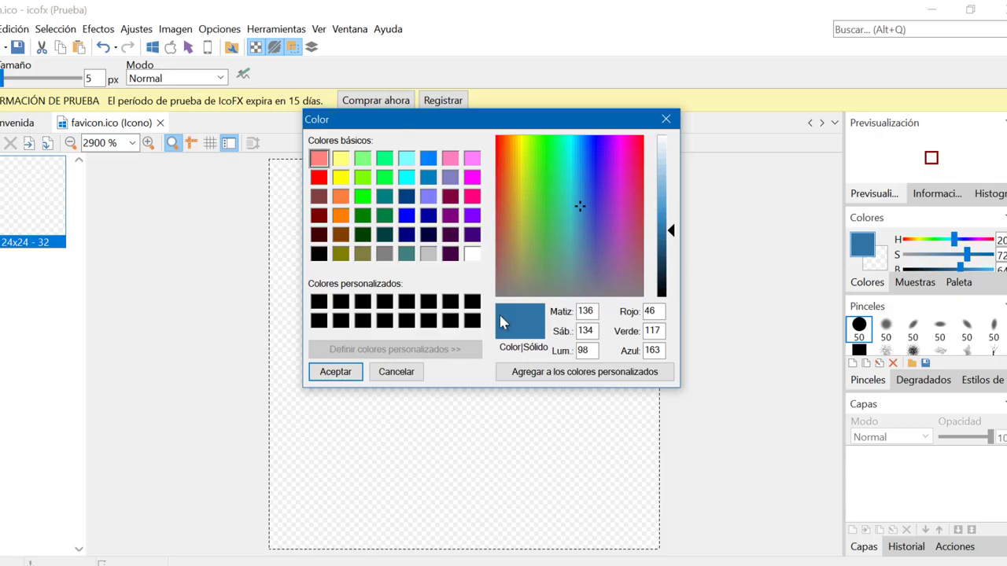
double_click(650, 312)
type("83")
key("Tab")
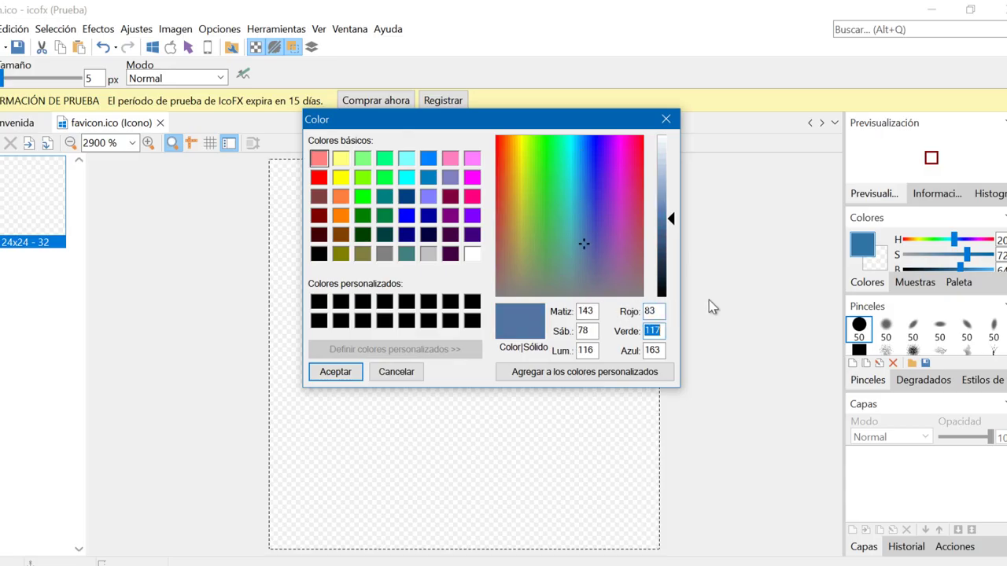
type("103")
key("Tab")
type("10")
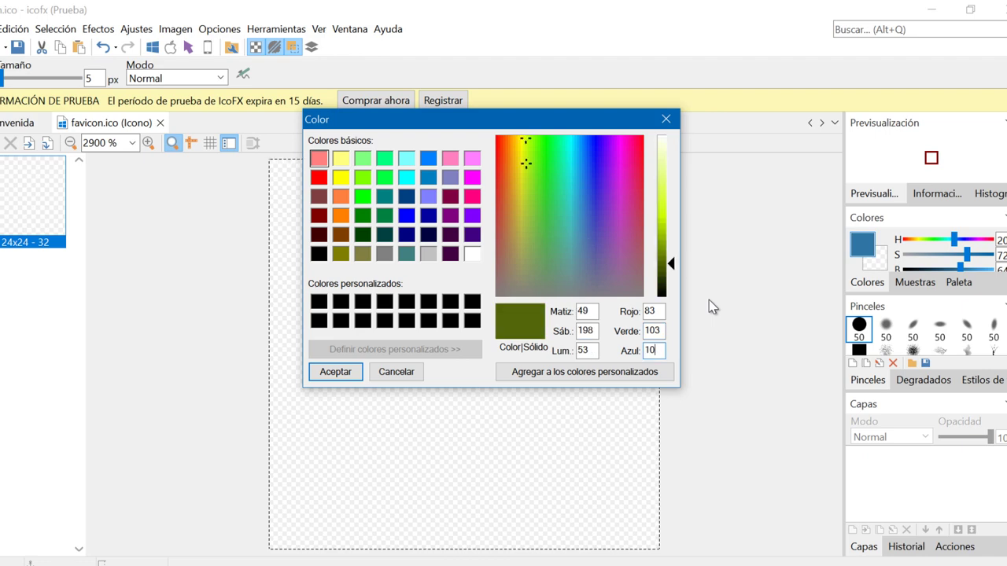
type("8")
left_click(338, 372)
- Paint a paw print's large pad and toes on the canvas and save the favicon
mouse_move(346, 350)
left_mouse_down()
mouse_move(452, 311)
mouse_move(589, 439)
mouse_move(402, 422)
mouse_move(490, 346)
mouse_move(416, 412)
mouse_move(472, 433)
left_mouse_up()
left_click(317, 206)
left_click(440, 193)
left_click(554, 206)
left_click(626, 258)
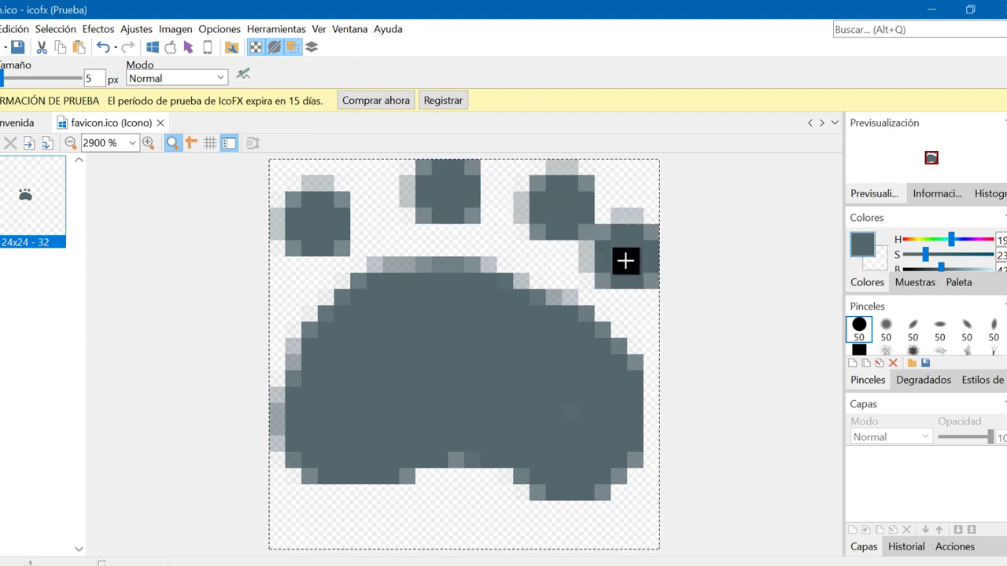
left_click(627, 272)
left_click(366, 468)
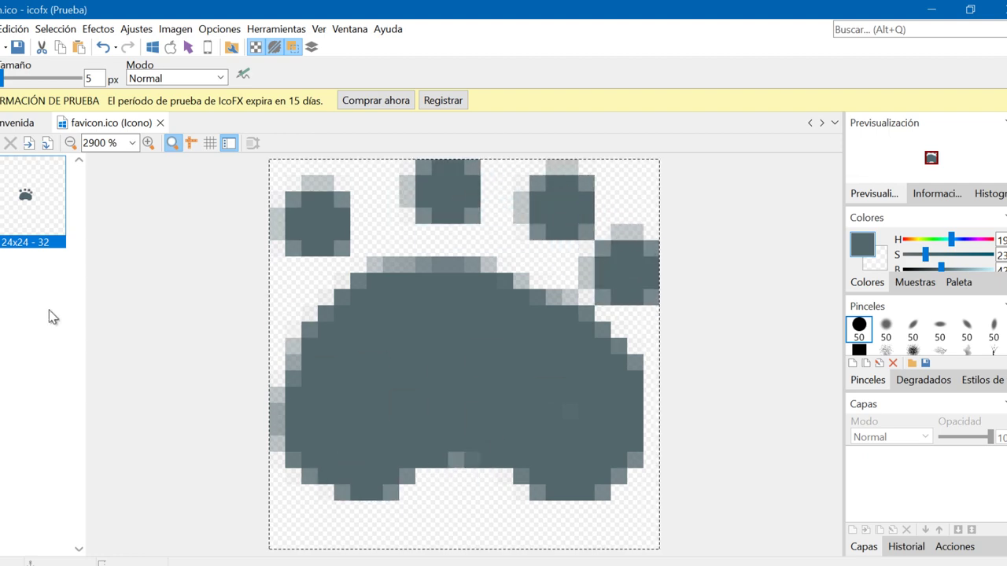
key("alt+a")
left_click(23, 99)
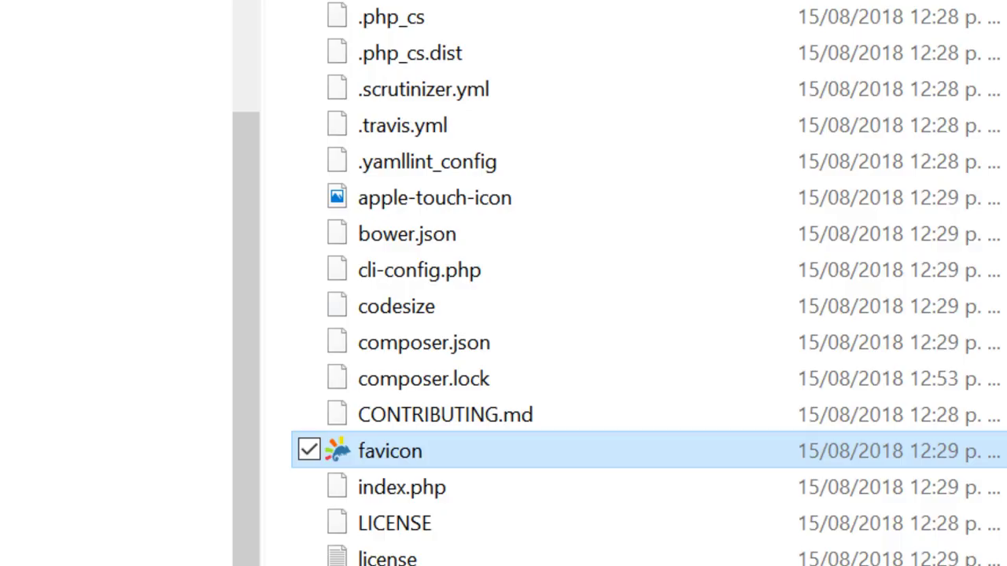
- Append '1' to the favicon file's name and reload the Chamilo page in the browser
left_click(427, 457)
key("End")
type("1")
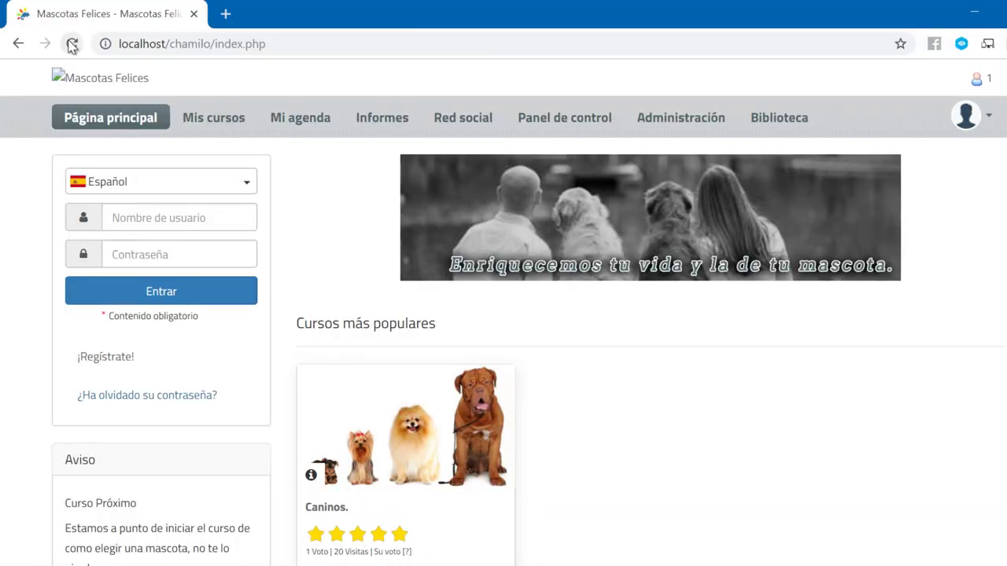
left_click(72, 44)
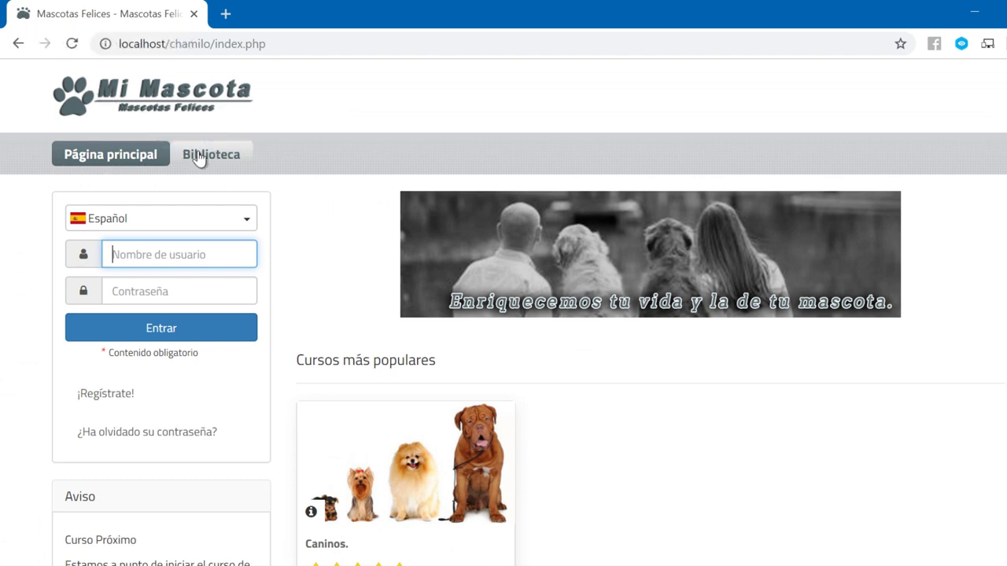
- Type 'mas' in the address bar and open Mascotas Felices from the suggestions
left_click(228, 45)
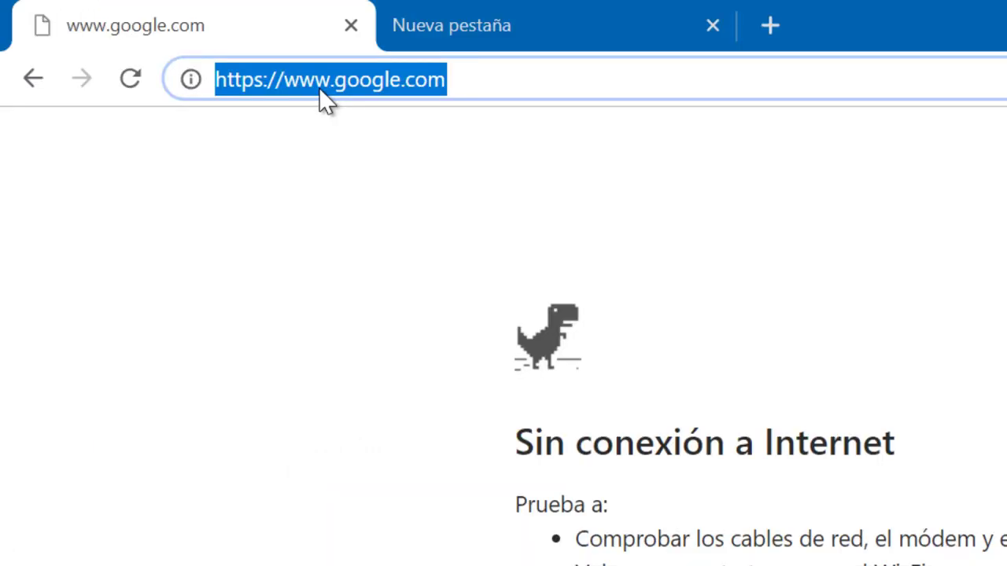
type("mas")
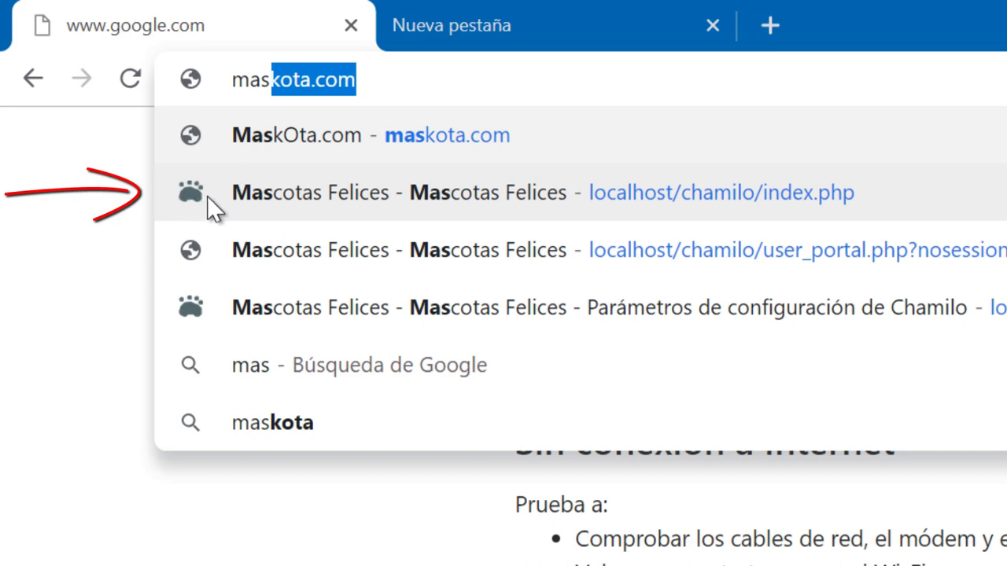
left_click(254, 204)
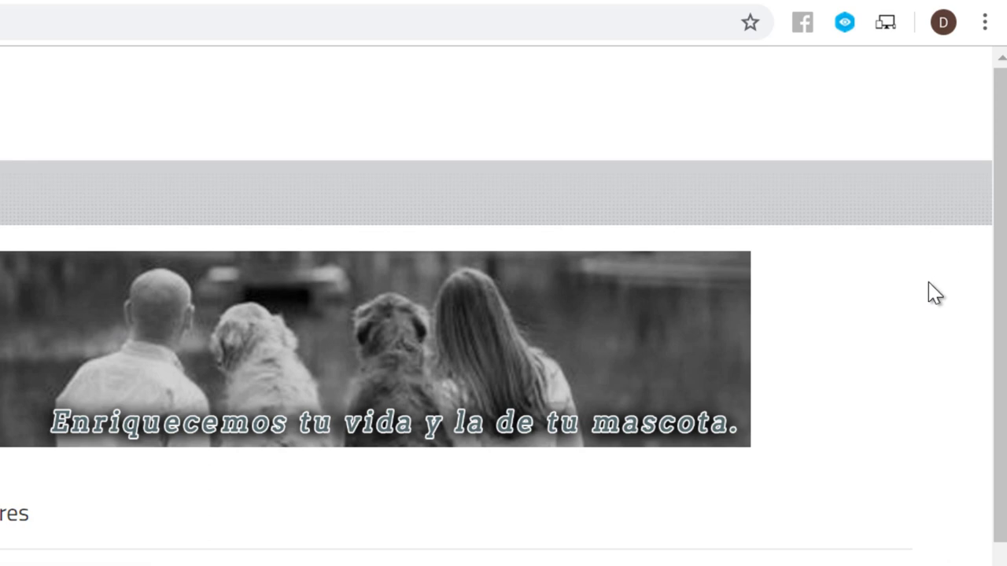
- Reopen Mascotas Felices from the browser history, then open a new tab showing shortcuts
left_click(984, 22)
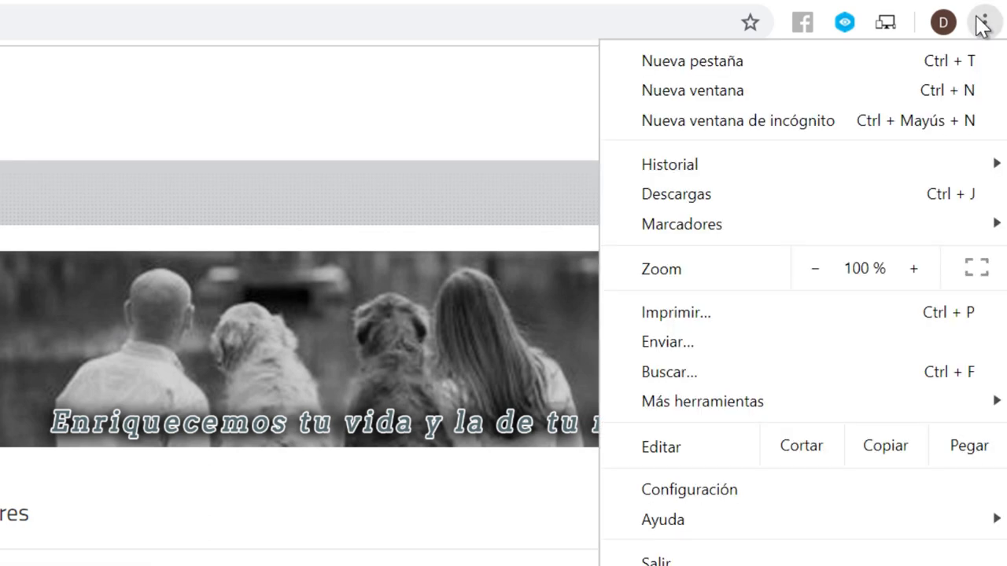
mouse_move(793, 181)
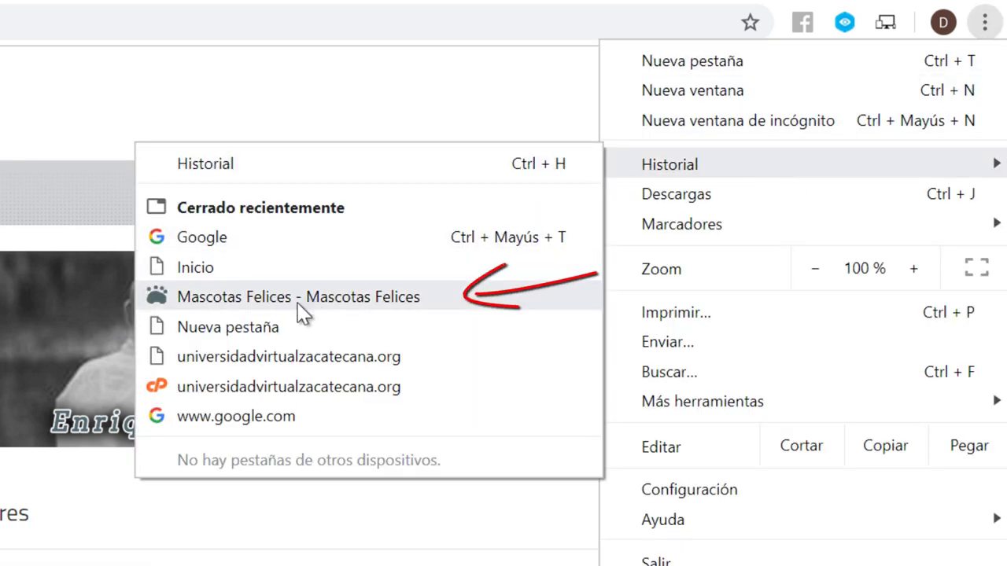
left_click(242, 302)
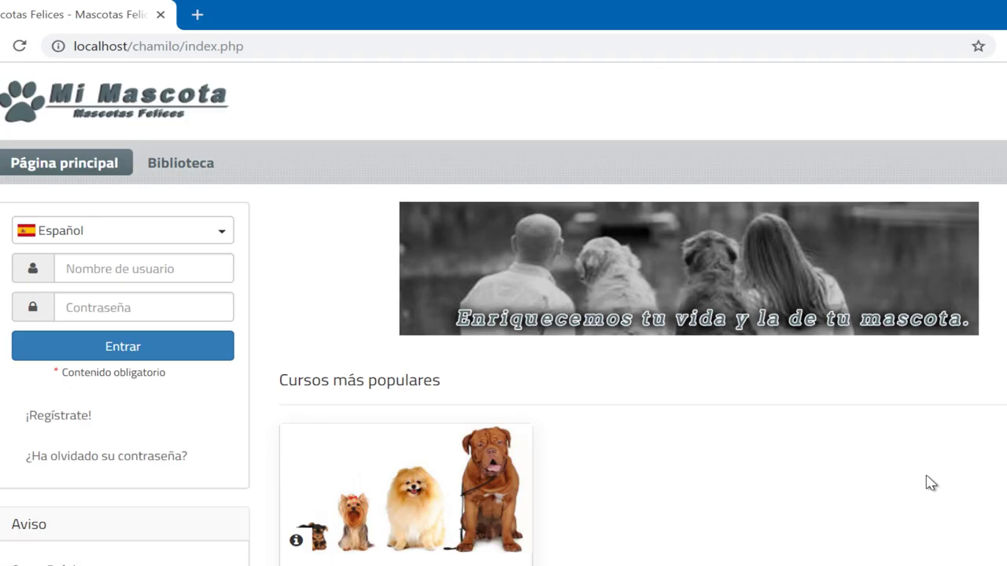
left_click(196, 14)
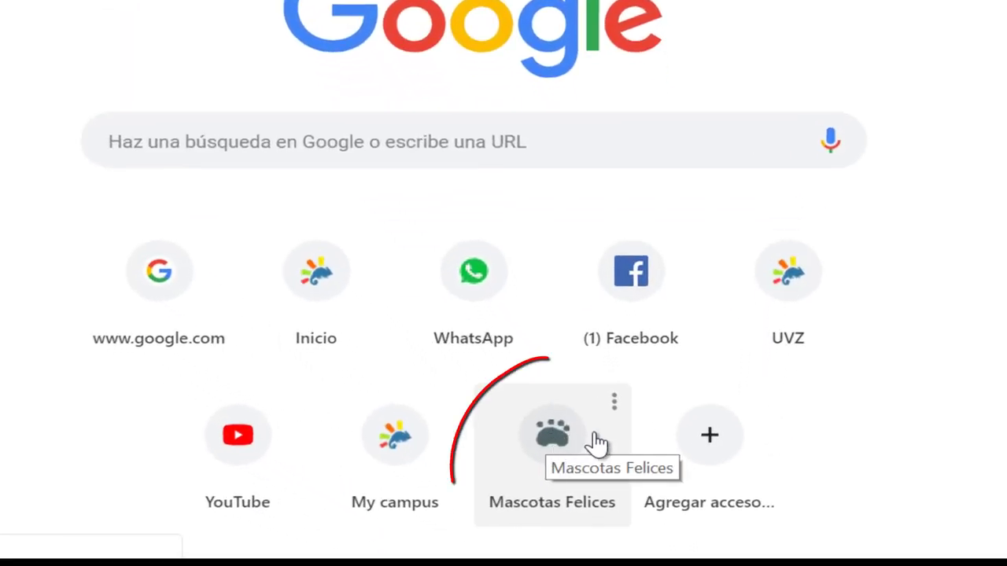